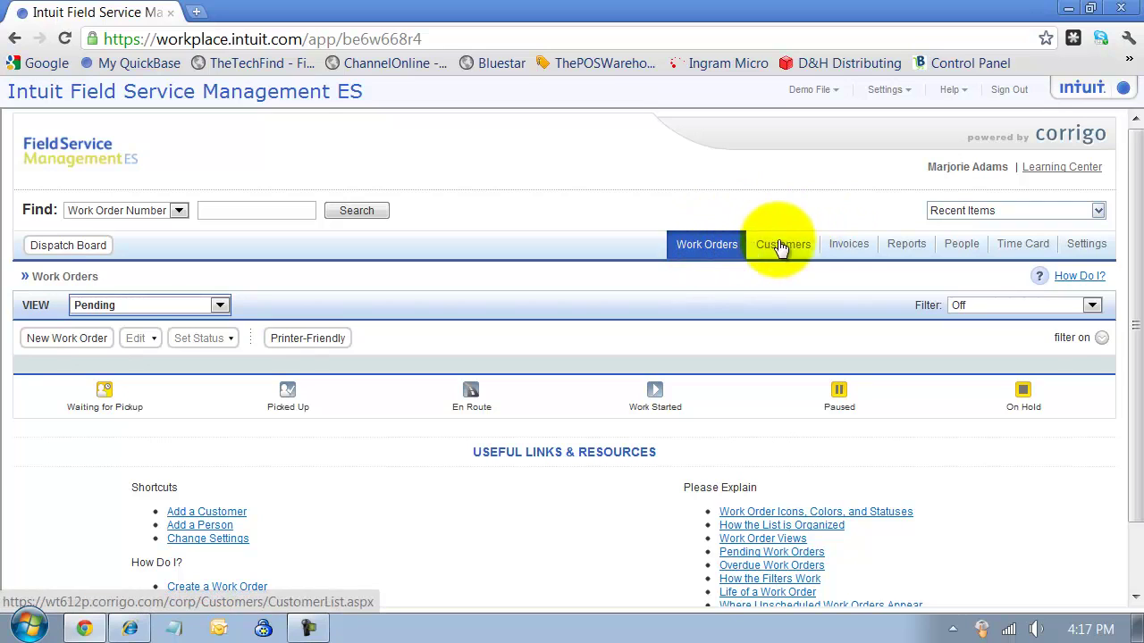
- Open the WO-0097 invoice from the Not prepared list under Invoices
{"action": "left_click", "coordinate": [849, 245]}
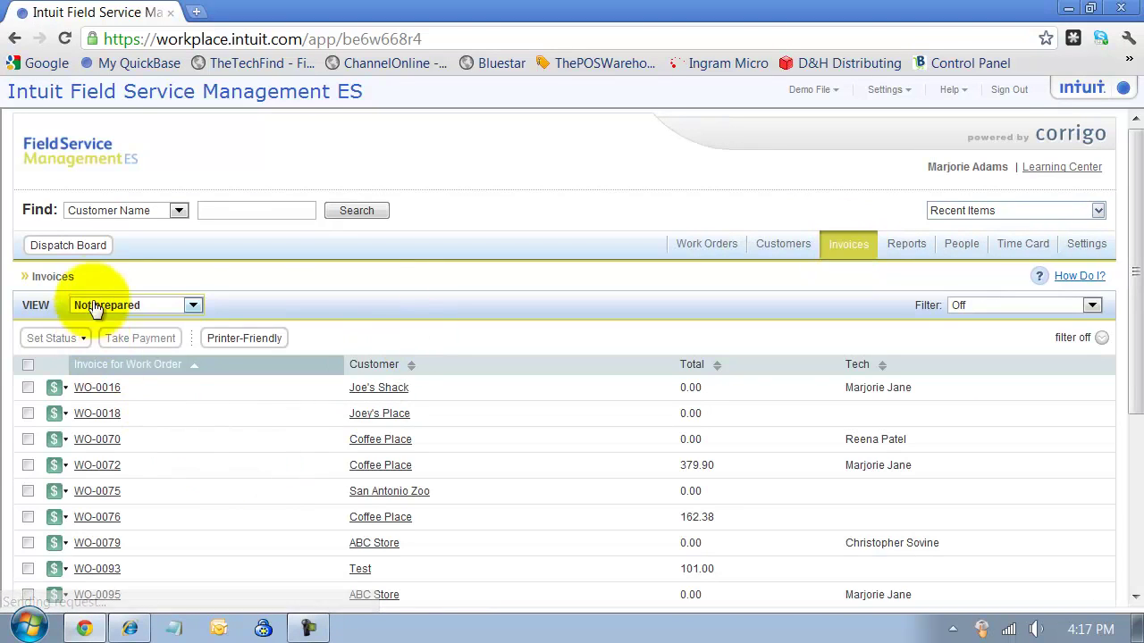
{"action": "scroll", "coordinate": [102, 545], "scroll_direction": "down", "scroll_amount": 1}
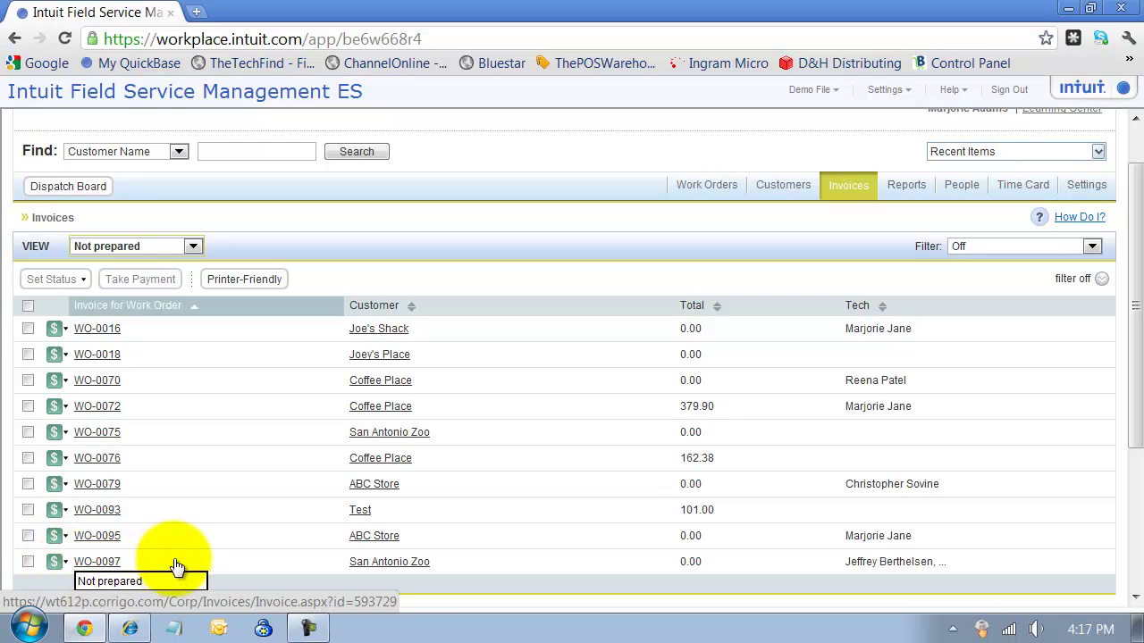
{"action": "left_click", "coordinate": [89, 563]}
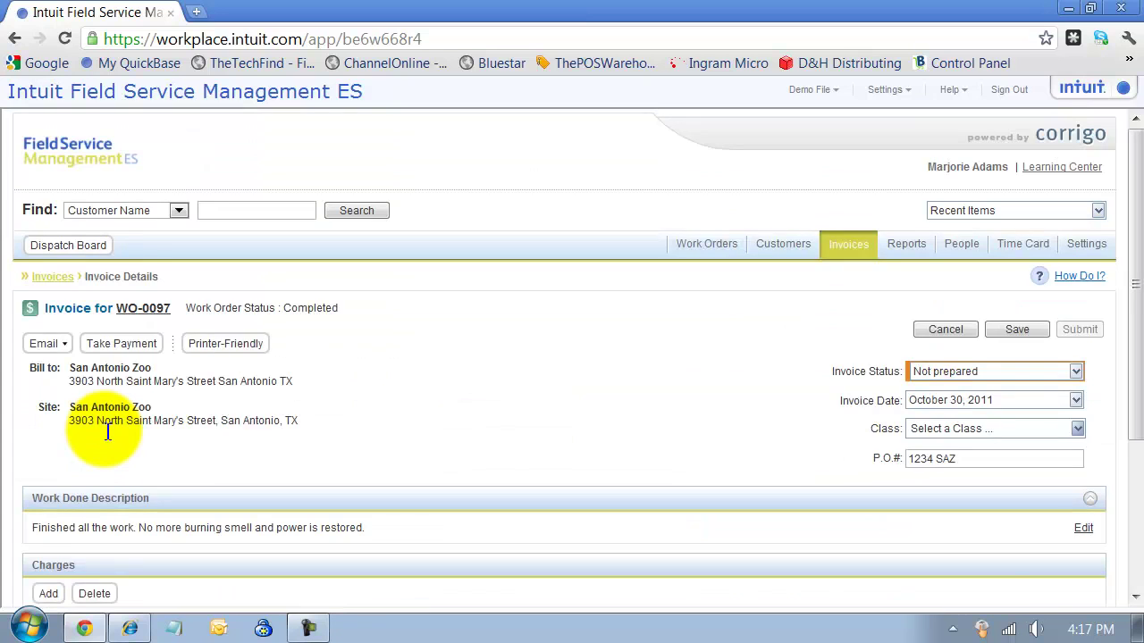
- Set the invoice status to Approved with the date unchanged, assign class A:B, and select P.O. 1234 SAZ
{"action": "scroll", "coordinate": [109, 381], "scroll_direction": "down", "scroll_amount": 1}
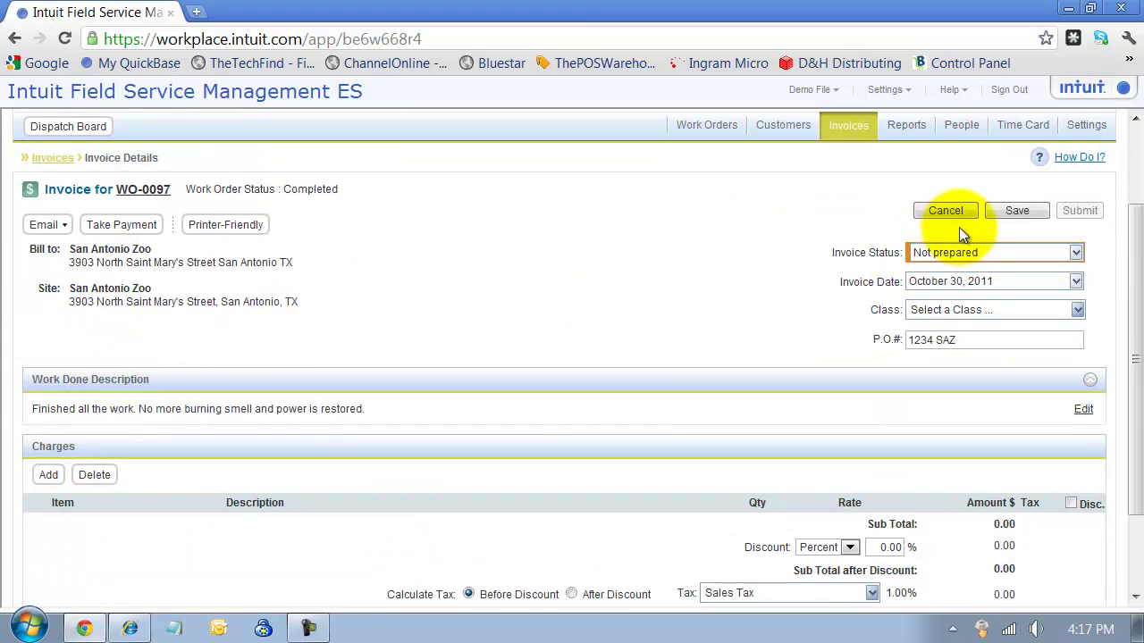
{"action": "left_click", "coordinate": [1078, 254]}
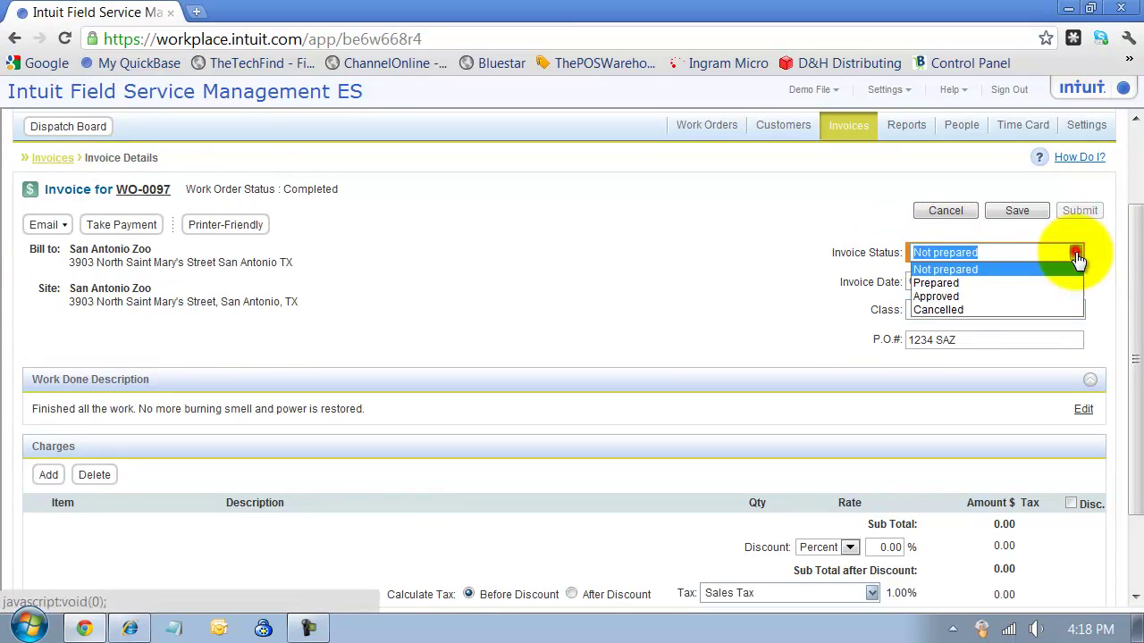
{"action": "left_click", "coordinate": [952, 297]}
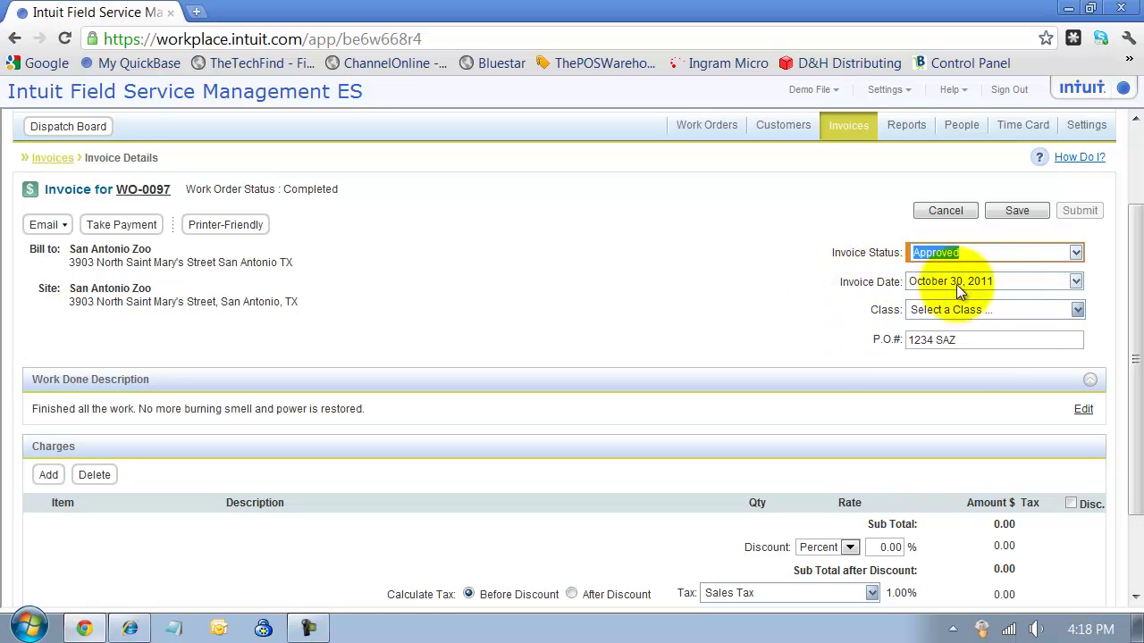
{"action": "left_click", "coordinate": [1076, 283]}
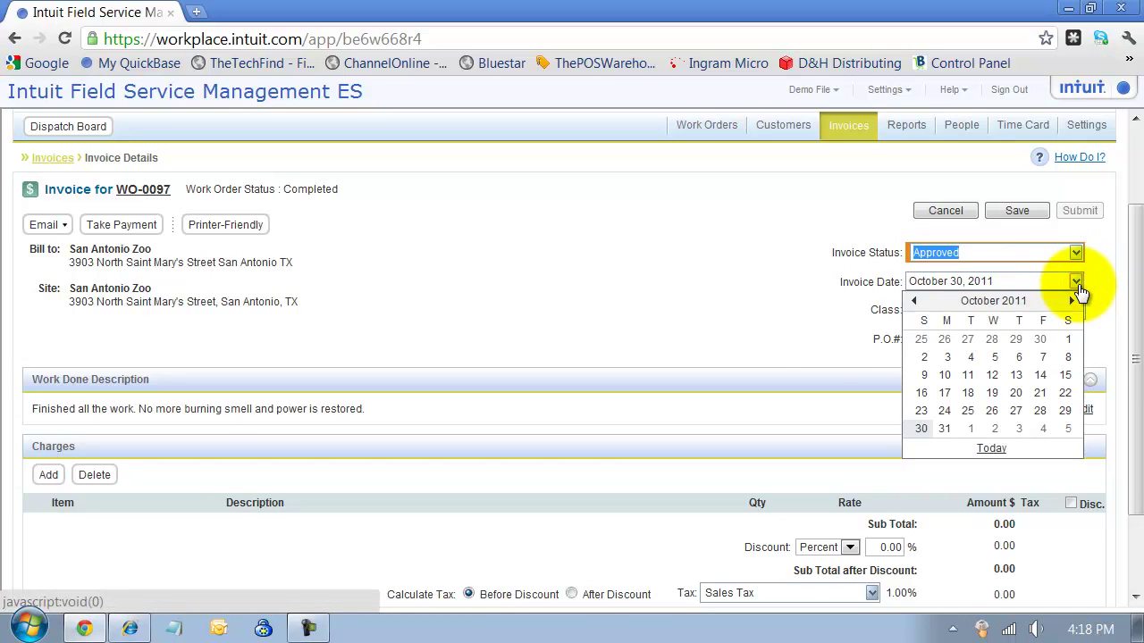
{"action": "left_click", "coordinate": [1078, 284]}
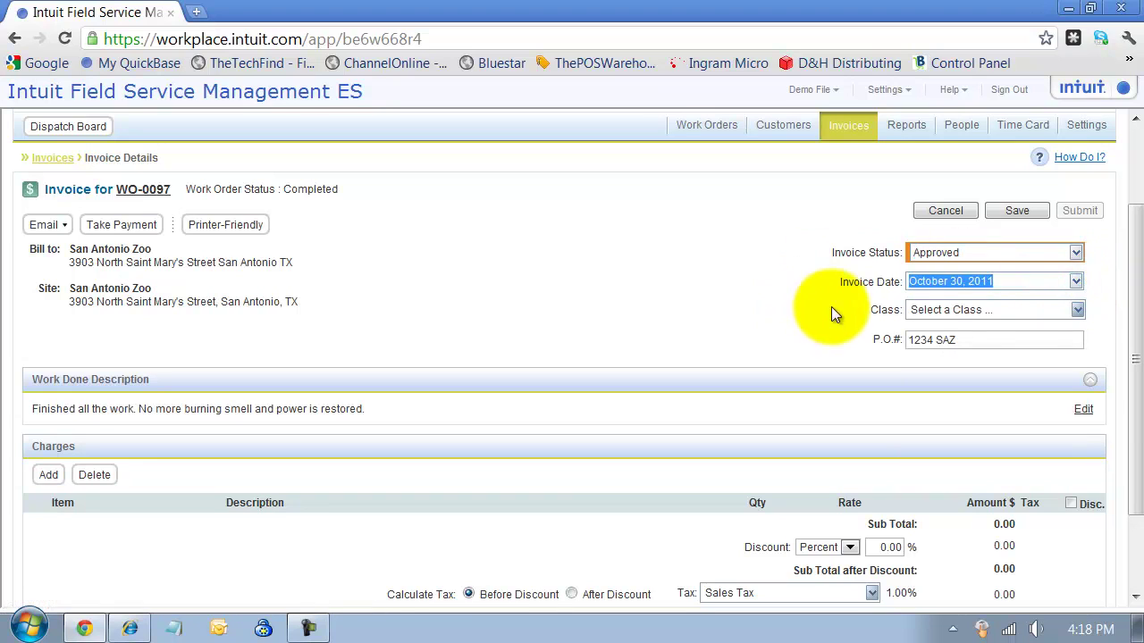
{"action": "left_click", "coordinate": [1079, 309]}
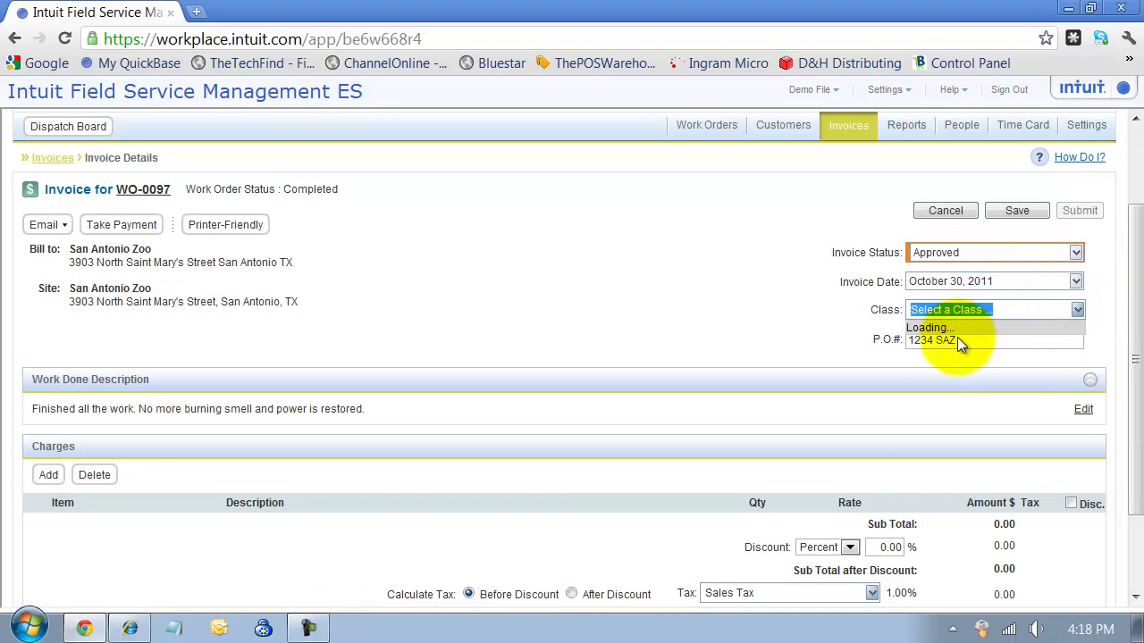
{"action": "left_click", "coordinate": [917, 343]}
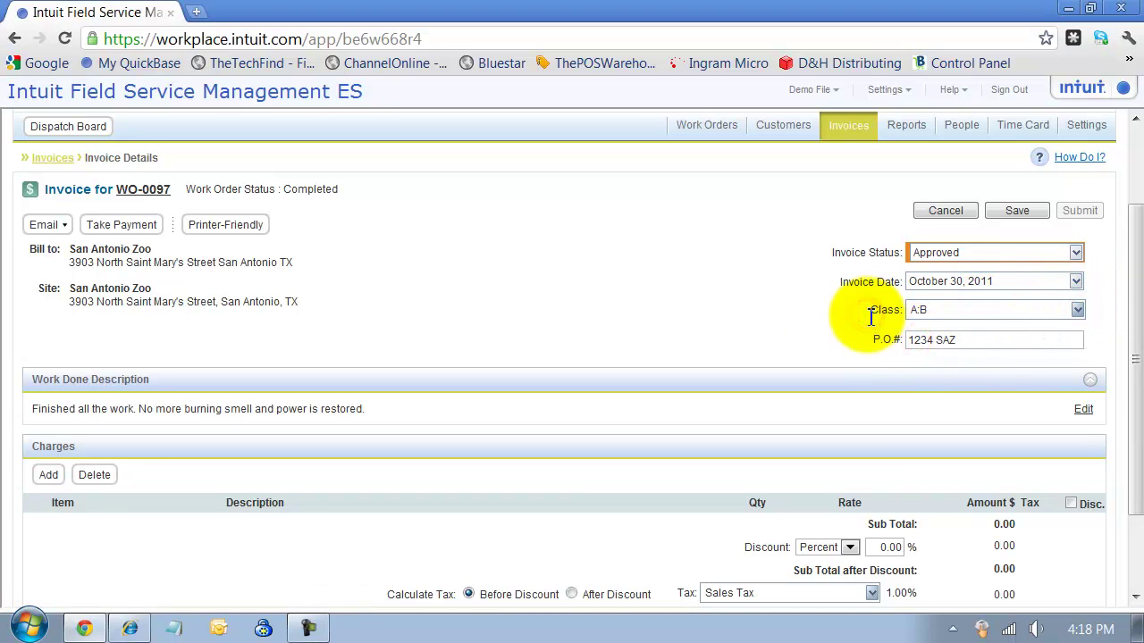
{"action": "triple_click", "coordinate": [976, 341]}
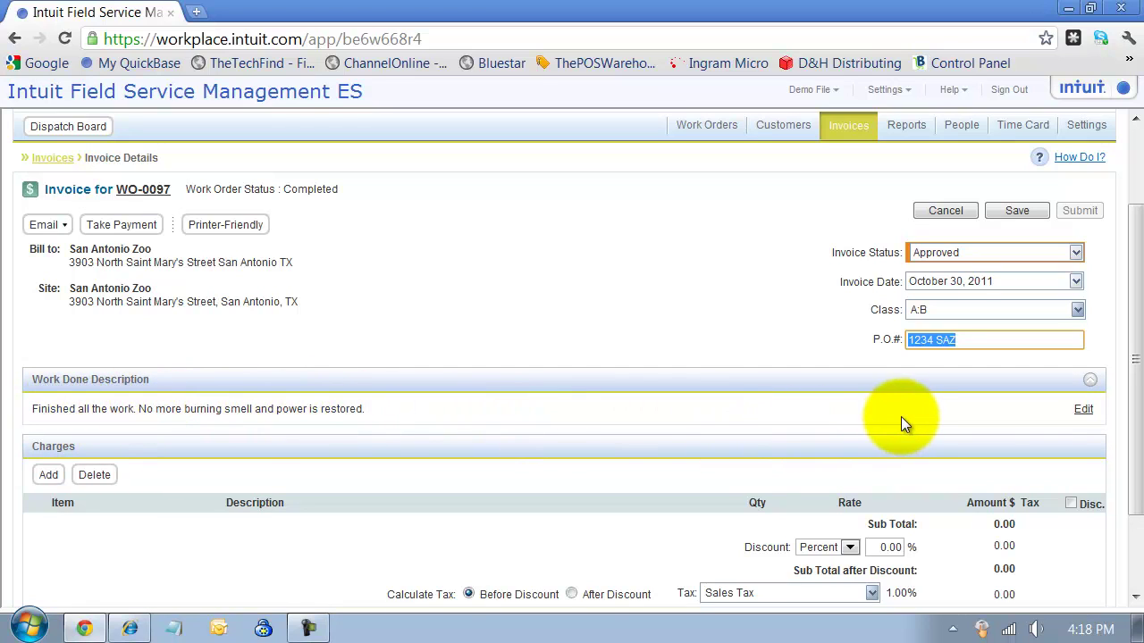
{"action": "scroll", "coordinate": [313, 435], "scroll_direction": "down", "scroll_amount": 1}
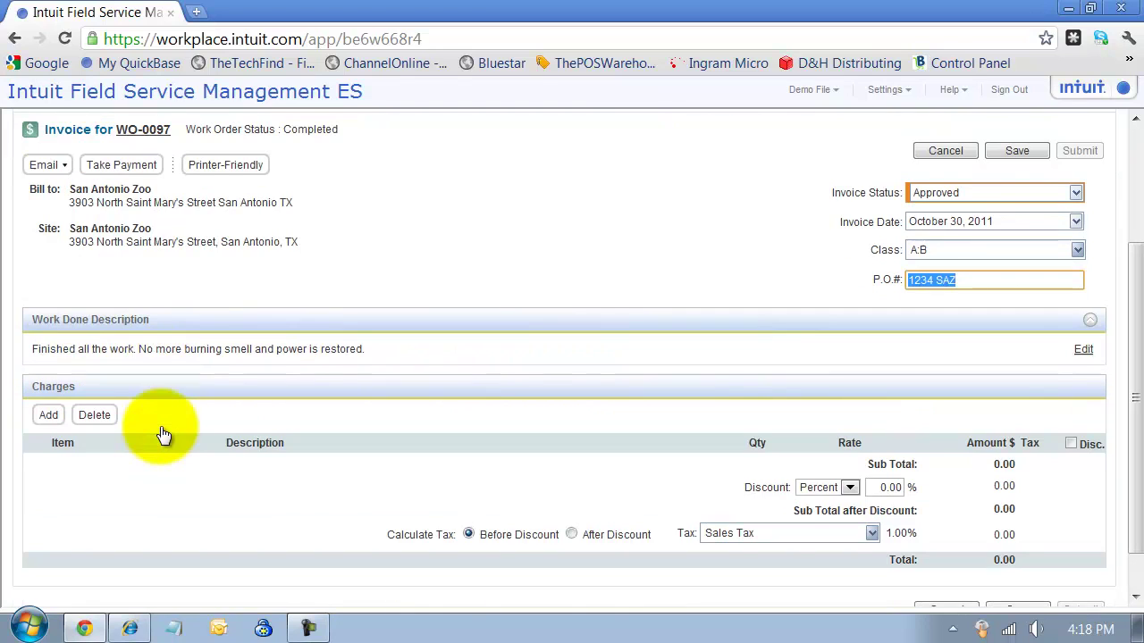
- Search items for 'ser' and add Service Agreement as an invoice charge
{"action": "left_click", "coordinate": [50, 415]}
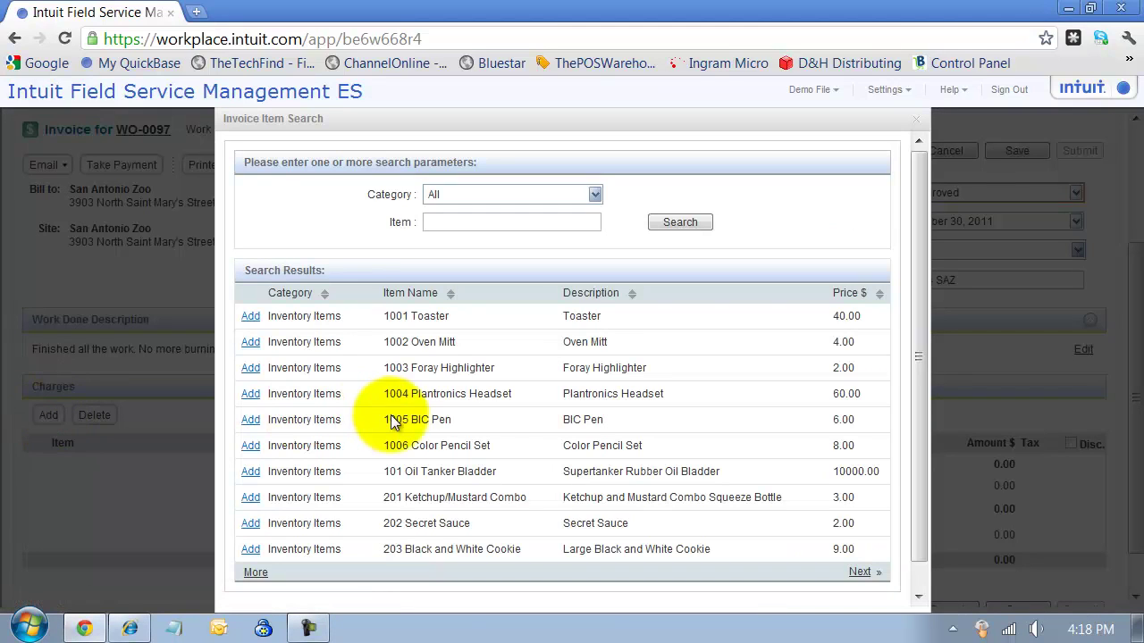
{"action": "left_click", "coordinate": [473, 224]}
{"action": "type", "text": "ser"}
{"action": "left_click", "coordinate": [704, 222]}
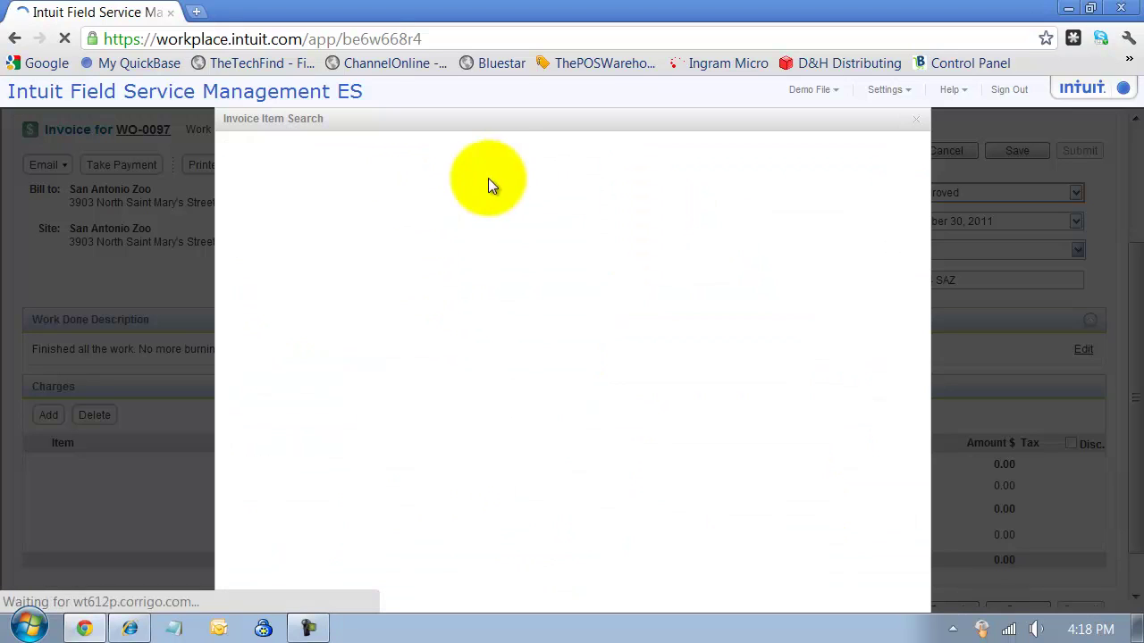
{"action": "left_click", "coordinate": [251, 317]}
{"action": "left_click", "coordinate": [885, 383]}
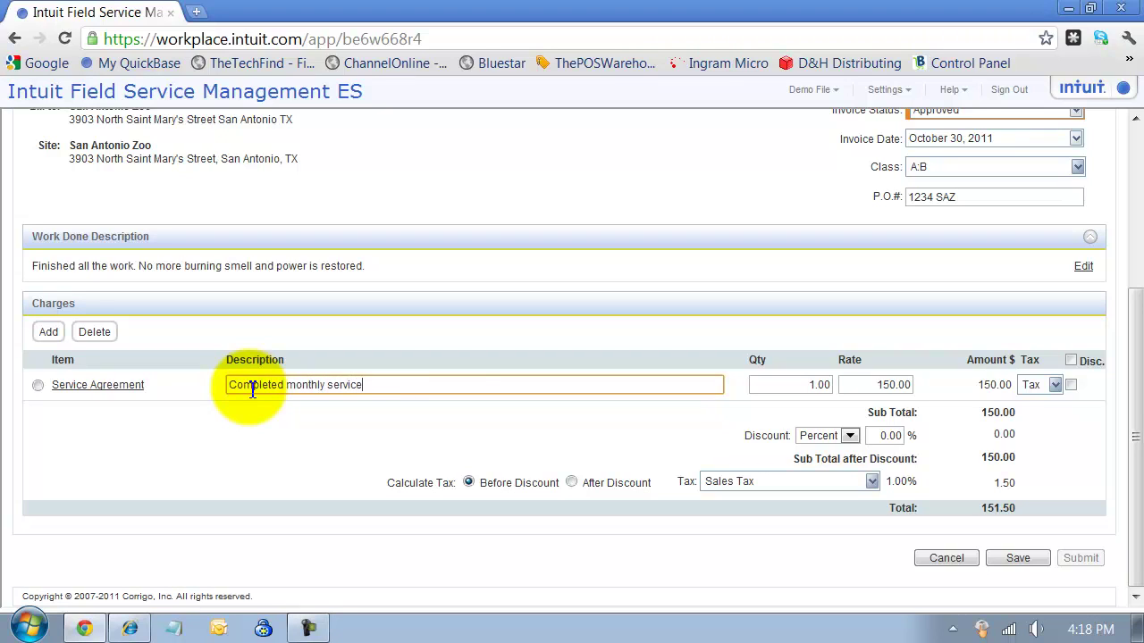
- Set the Service Agreement quantity to 4 at 150.00 and keep it taxable, totalling 606.00
{"action": "left_click", "coordinate": [790, 384]}
{"action": "type", "text": "4"}
{"action": "key", "text": "Tab"}
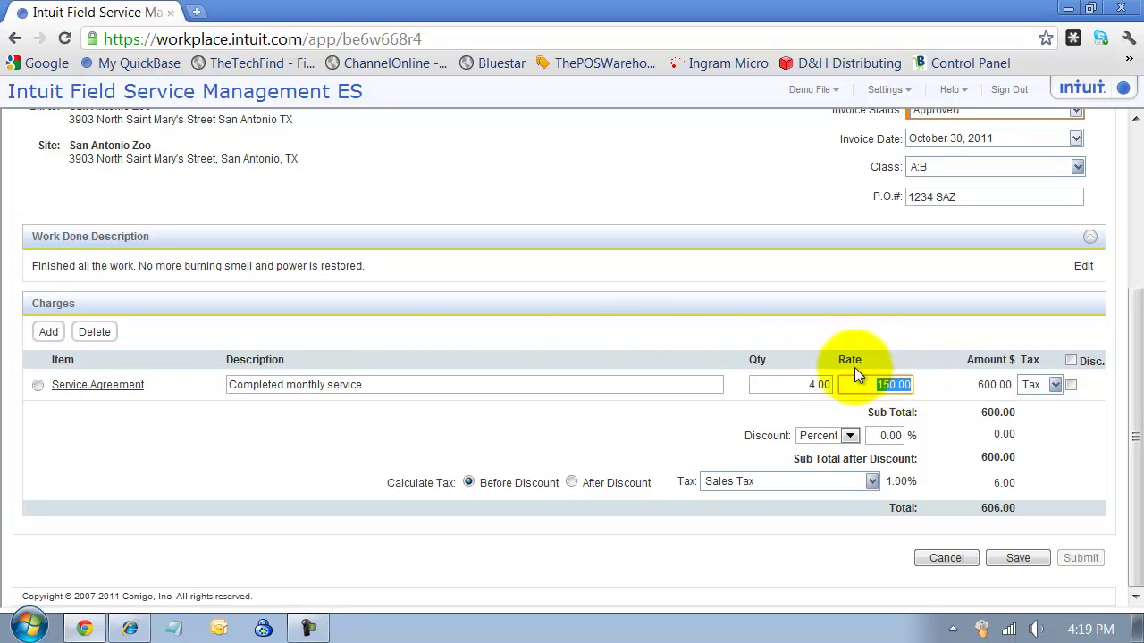
{"action": "left_click", "coordinate": [1055, 386]}
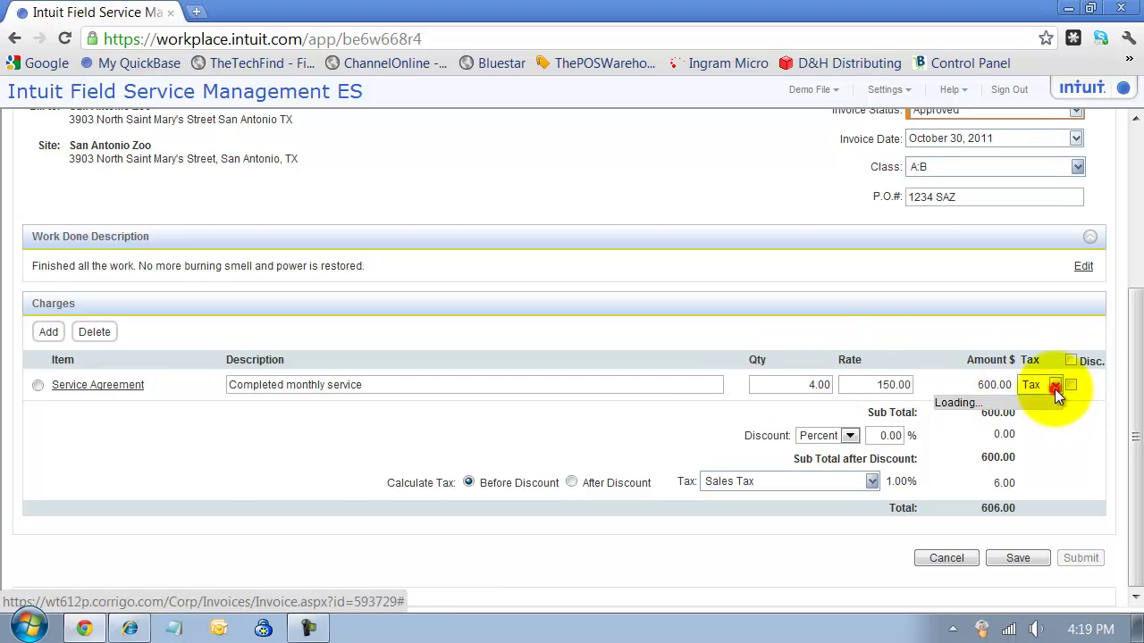
{"action": "left_click", "coordinate": [1016, 416]}
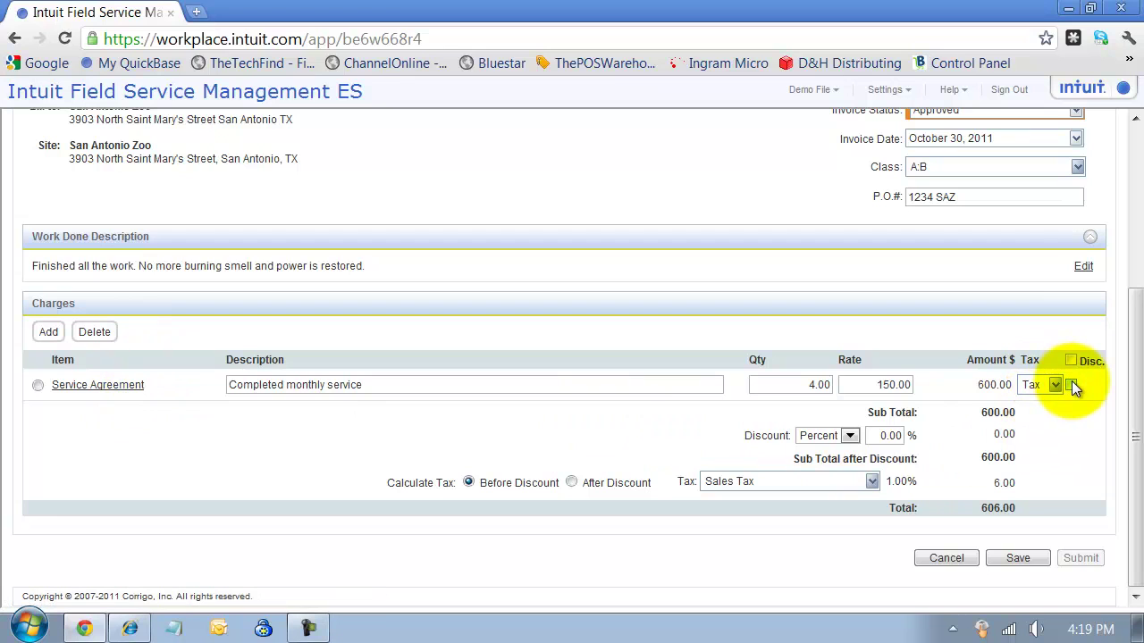
{"action": "left_click", "coordinate": [48, 332]}
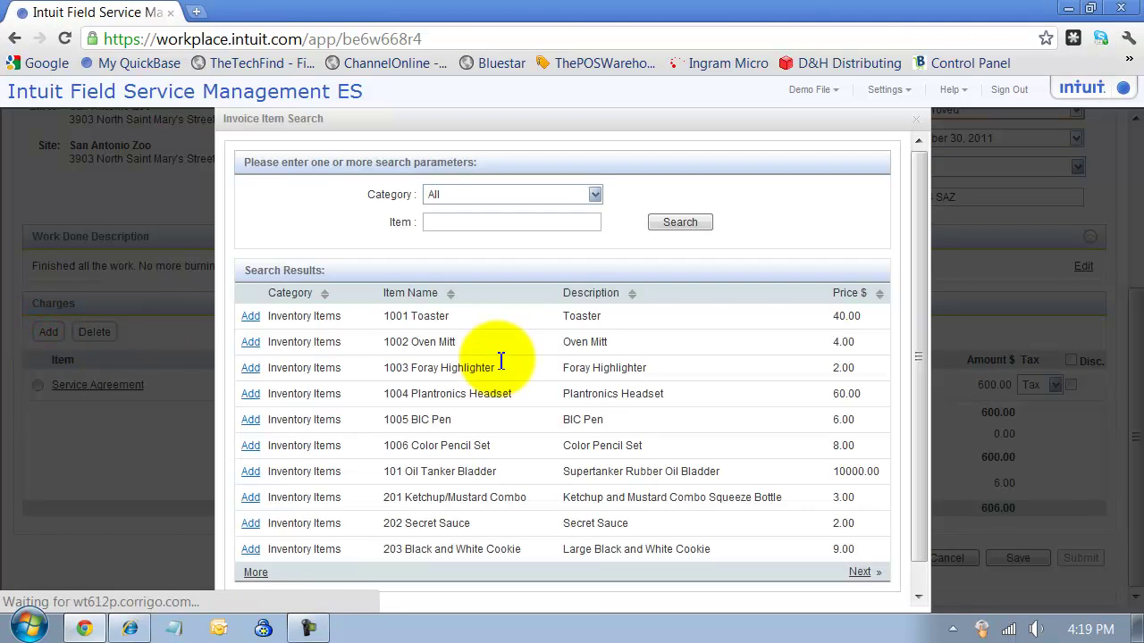
- Add the 1005 BIC Pen charge and give it a 10% discount
{"action": "left_click", "coordinate": [249, 419]}
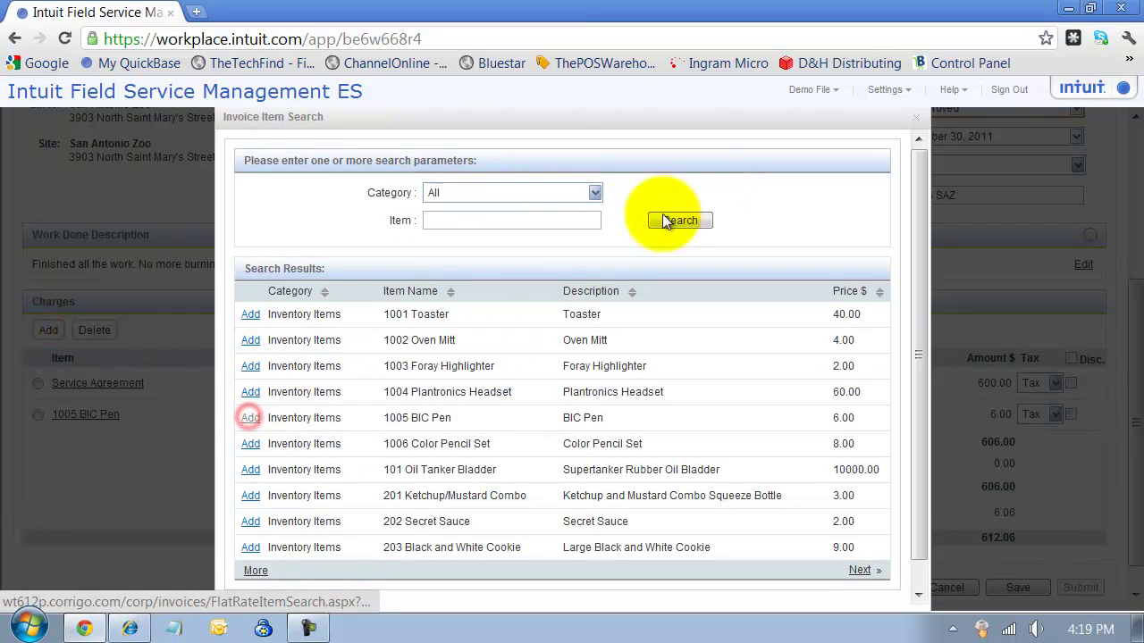
{"action": "scroll", "coordinate": [753, 368], "scroll_direction": "down", "scroll_amount": 1}
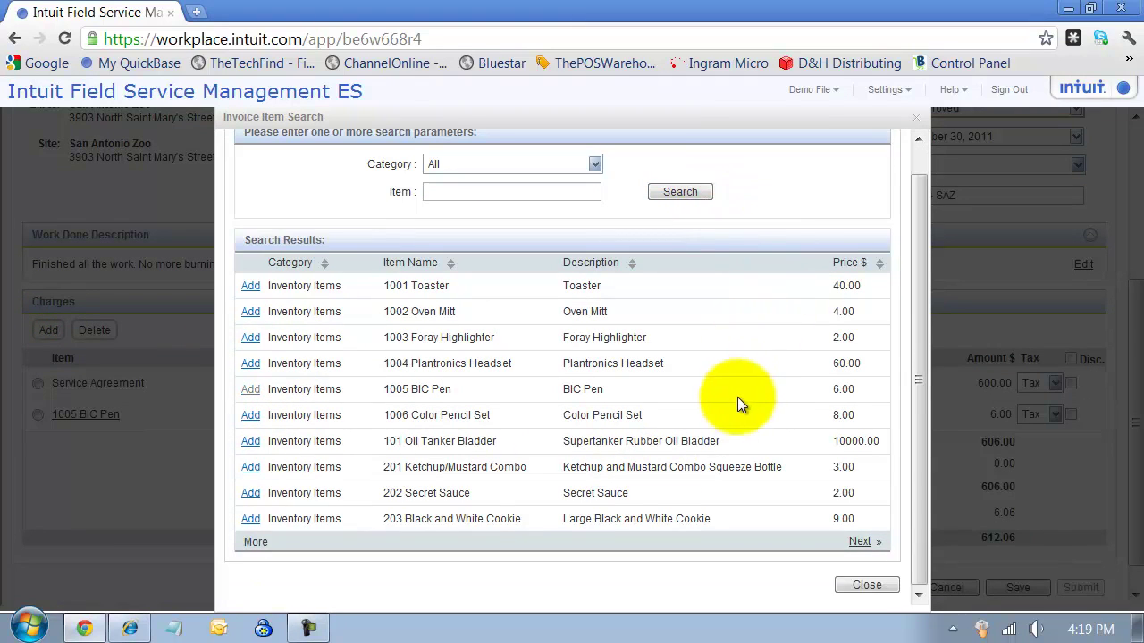
{"action": "left_click", "coordinate": [859, 577]}
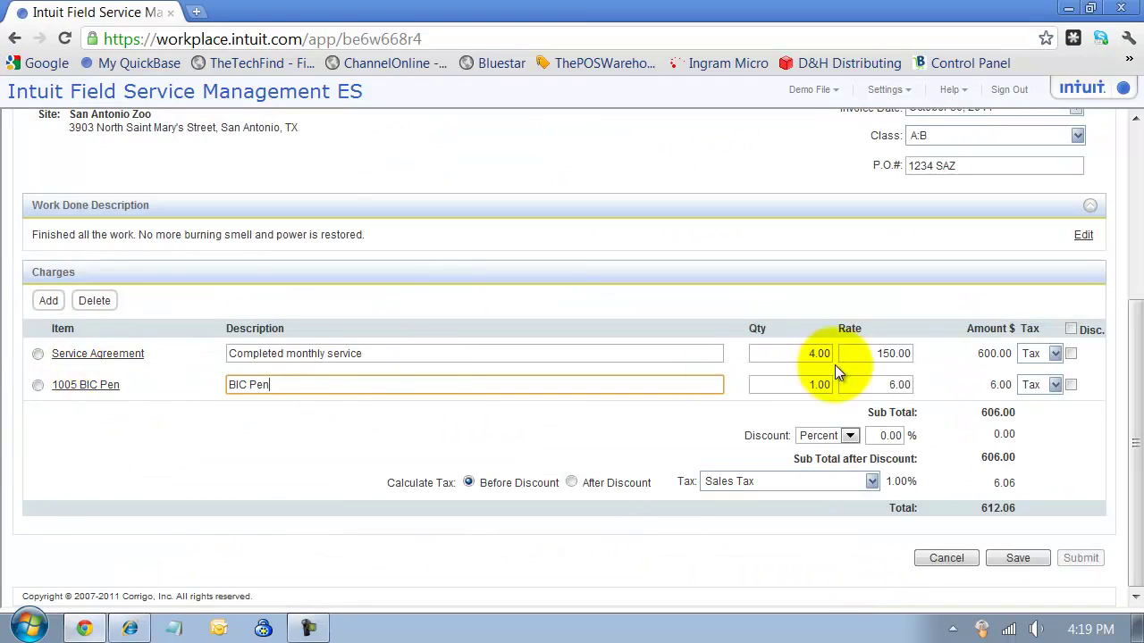
{"action": "left_click", "coordinate": [1070, 385]}
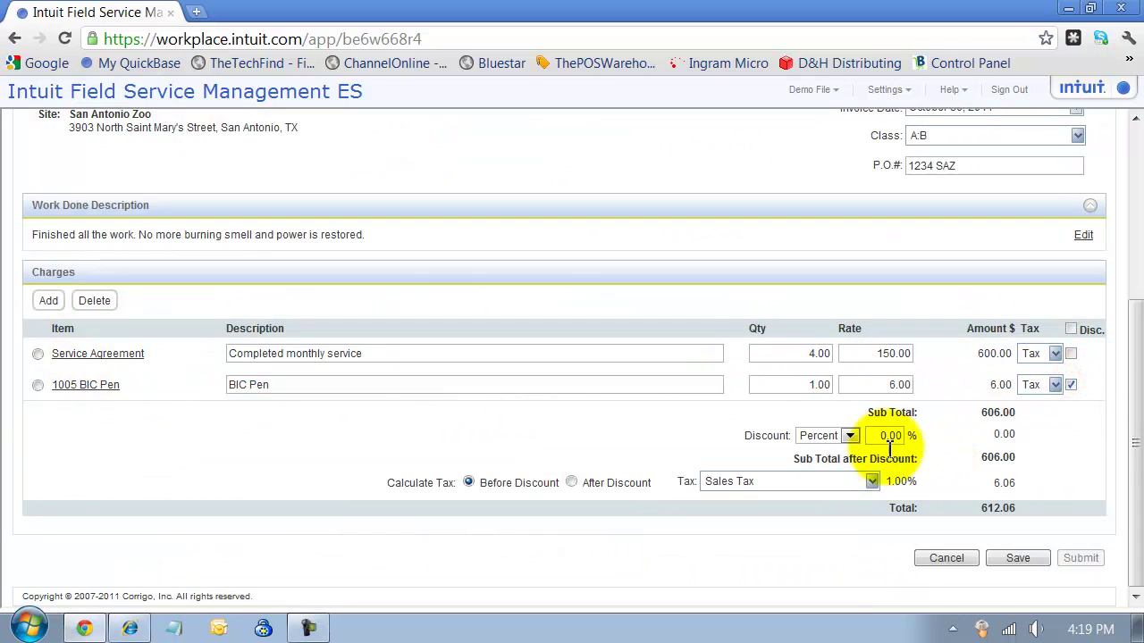
{"action": "left_click", "coordinate": [873, 435]}
{"action": "type", "text": "10"}
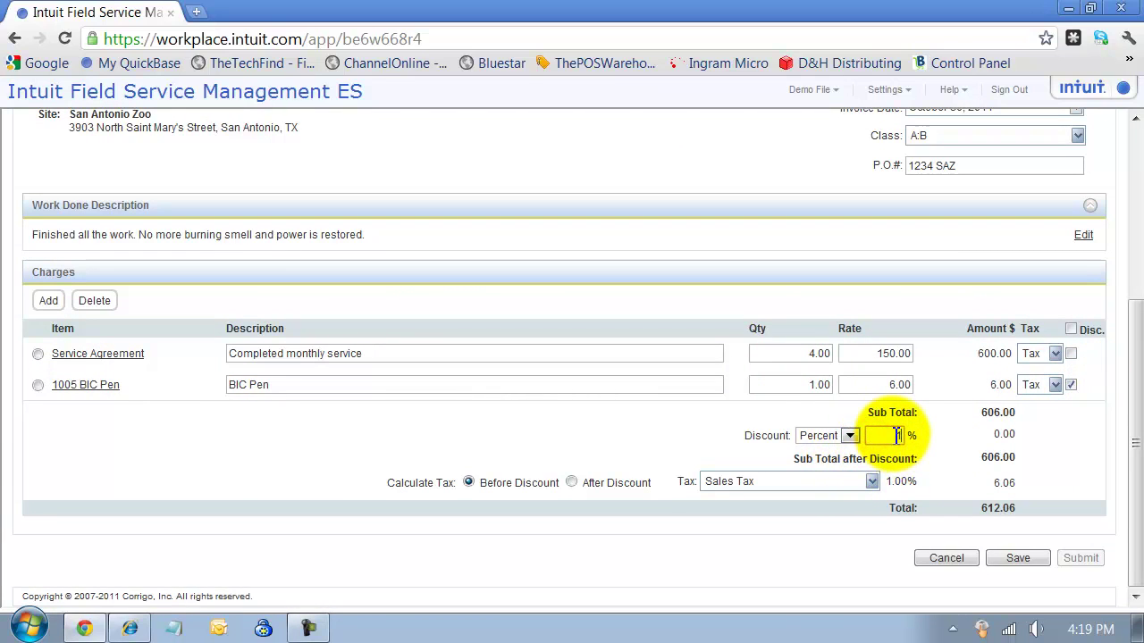
{"action": "key", "text": "Tab"}
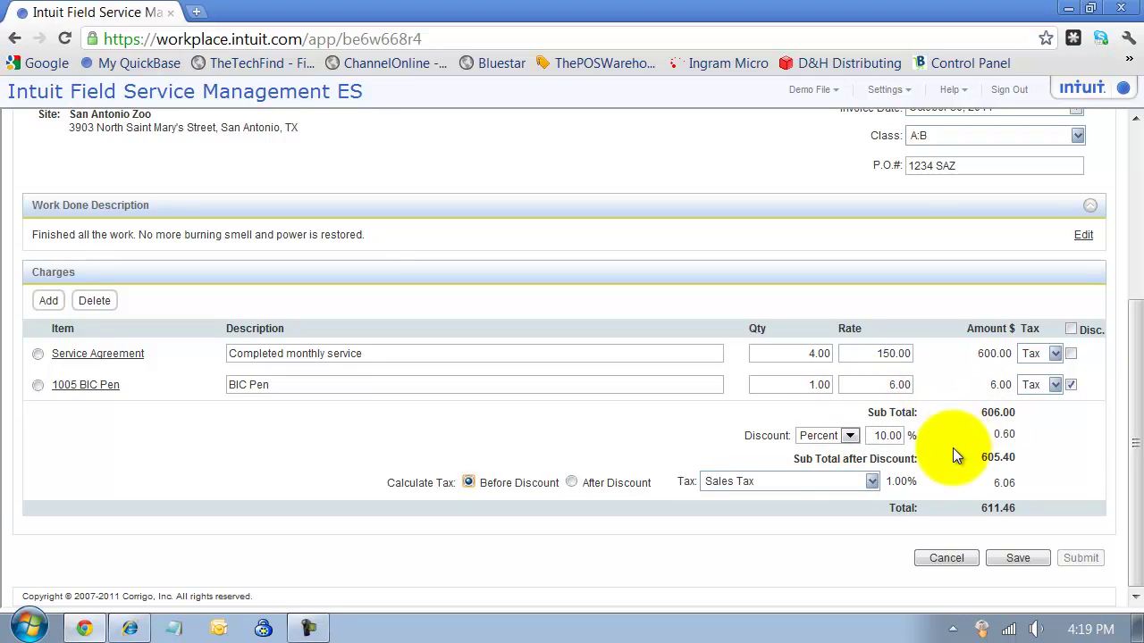
- Set the pen quantity to 10, apply TX tax at 8.25%, and save the invoice at 708.45
{"action": "left_click", "coordinate": [806, 386]}
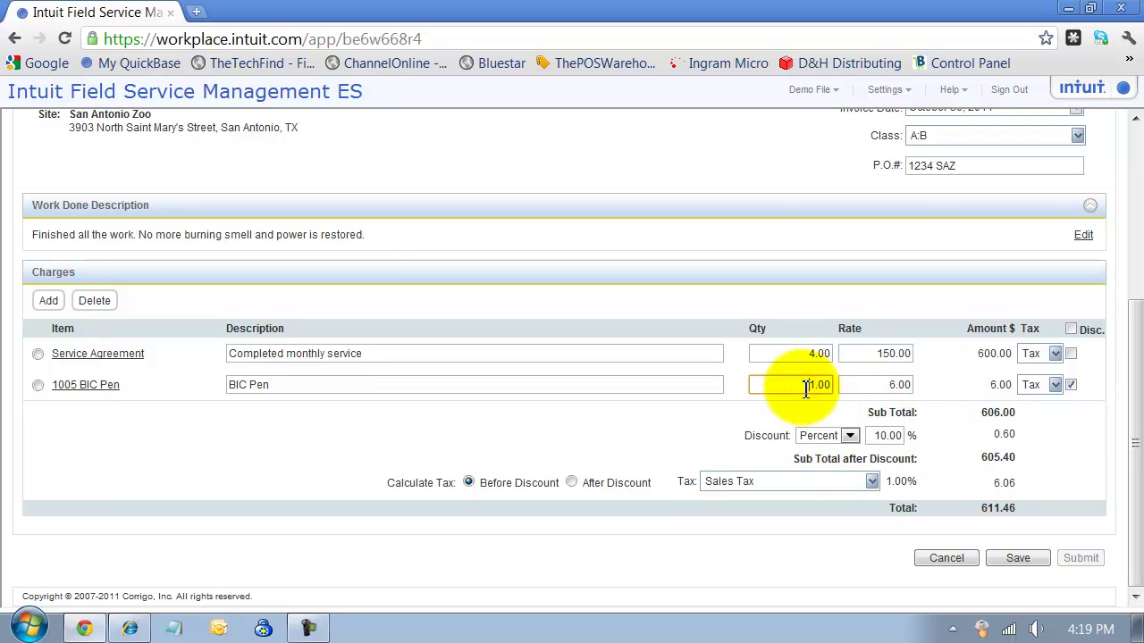
{"action": "type", "text": "10"}
{"action": "key", "text": "Tab"}
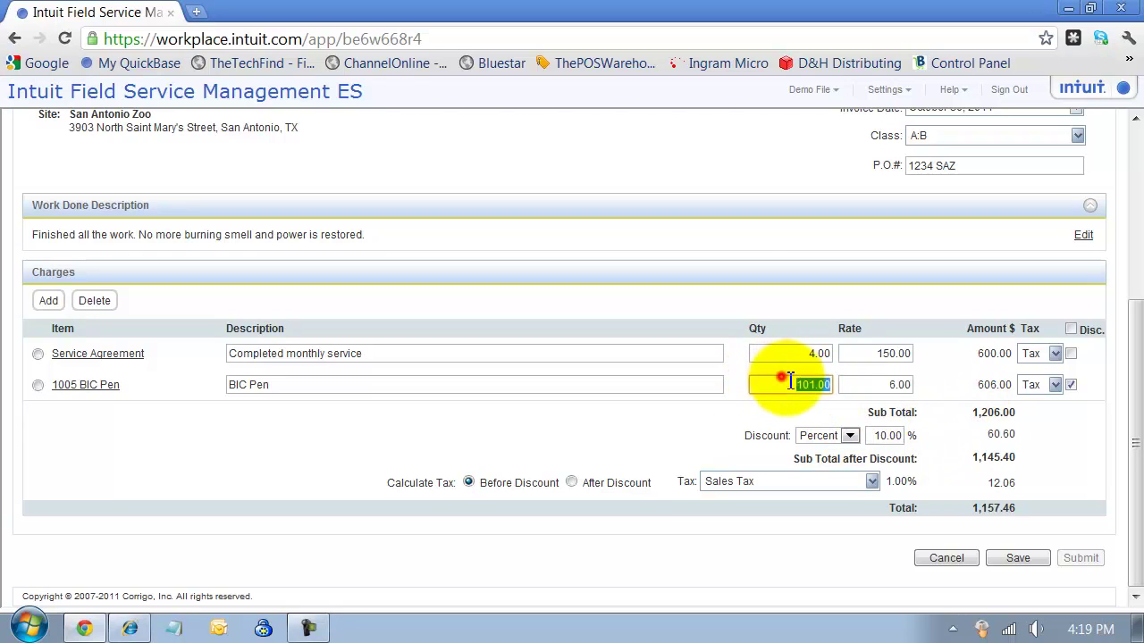
{"action": "double_click", "coordinate": [779, 384]}
{"action": "type", "text": "10"}
{"action": "key", "text": "Tab"}
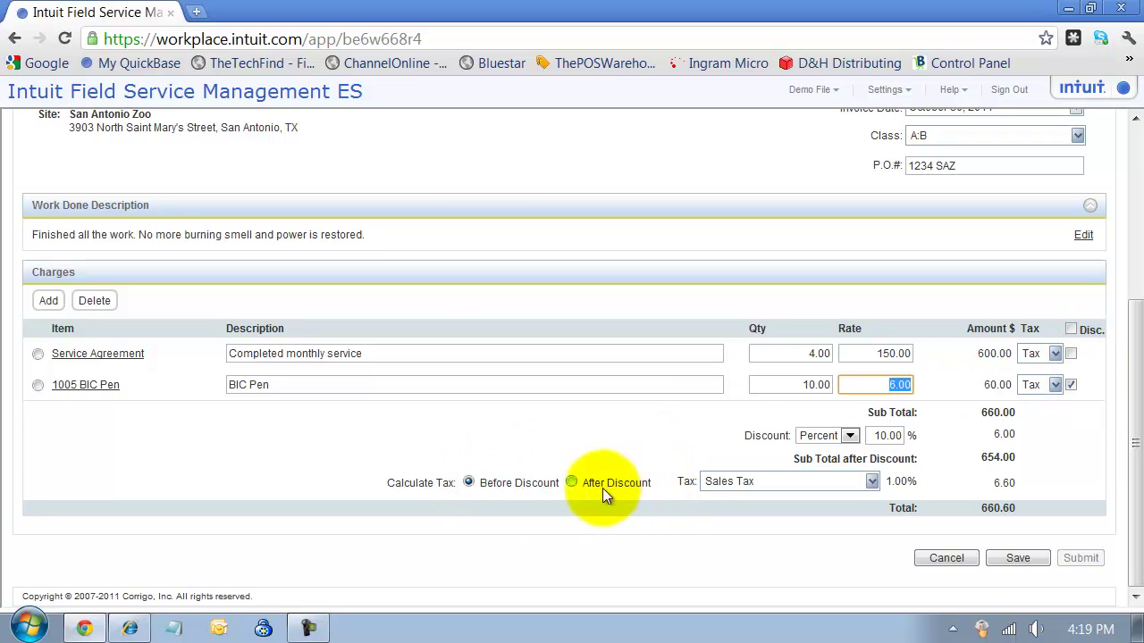
{"action": "left_click", "coordinate": [872, 481]}
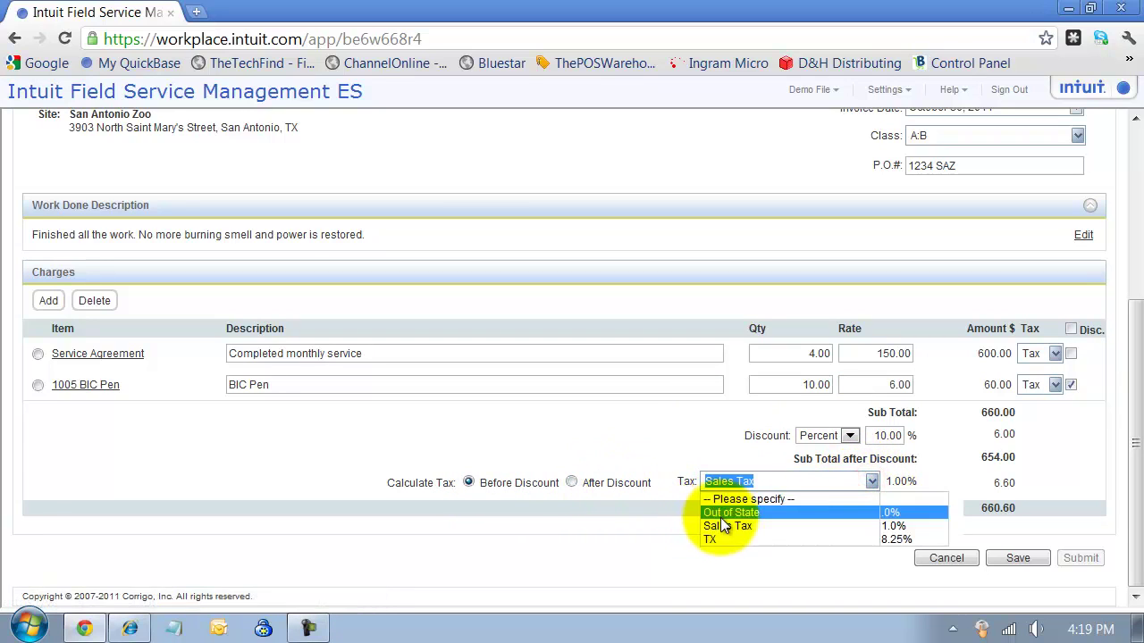
{"action": "left_click", "coordinate": [725, 537]}
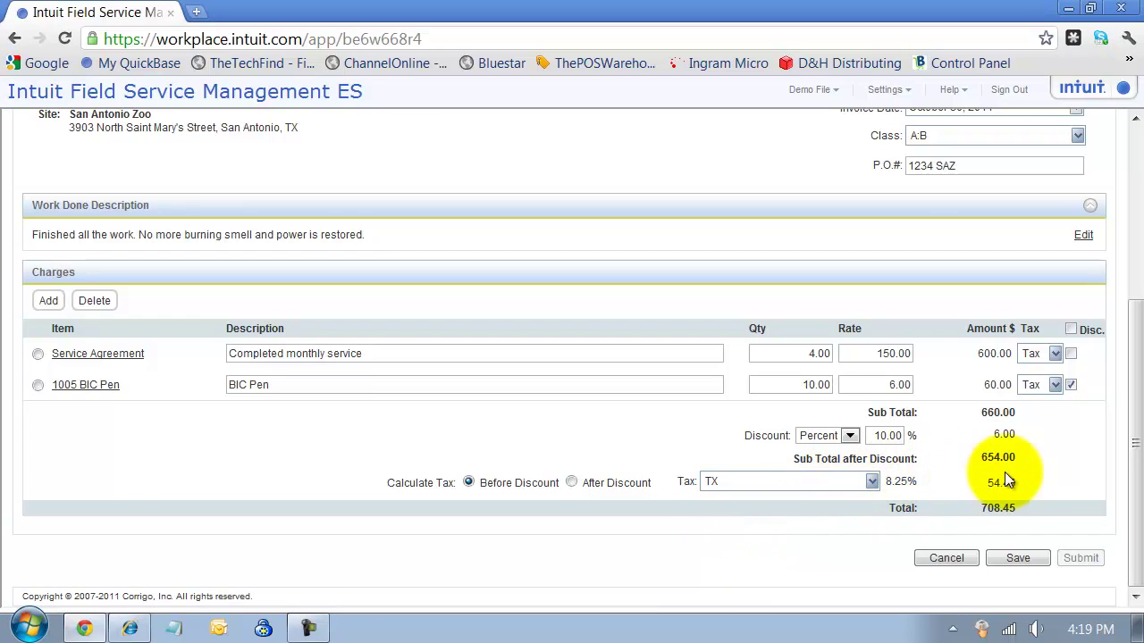
{"action": "left_click", "coordinate": [1009, 561]}
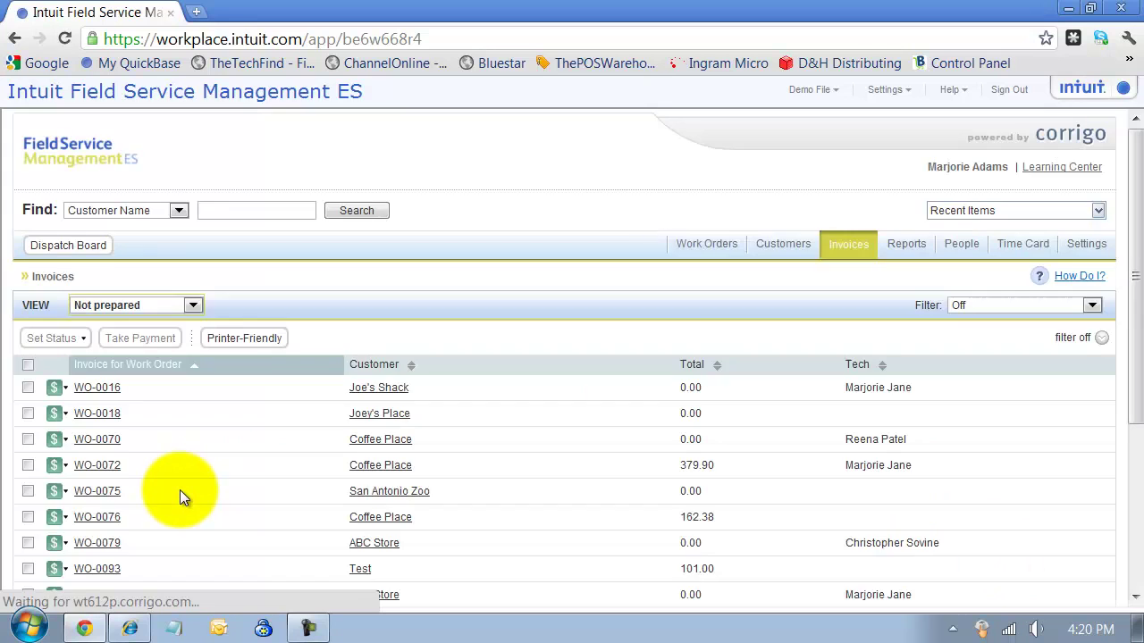
- Filter the invoice list to Approved and open the WO-0097 invoice
{"action": "scroll", "coordinate": [179, 489], "scroll_direction": "down", "scroll_amount": 1}
{"action": "left_click", "coordinate": [98, 192]}
{"action": "left_click", "coordinate": [103, 245]}
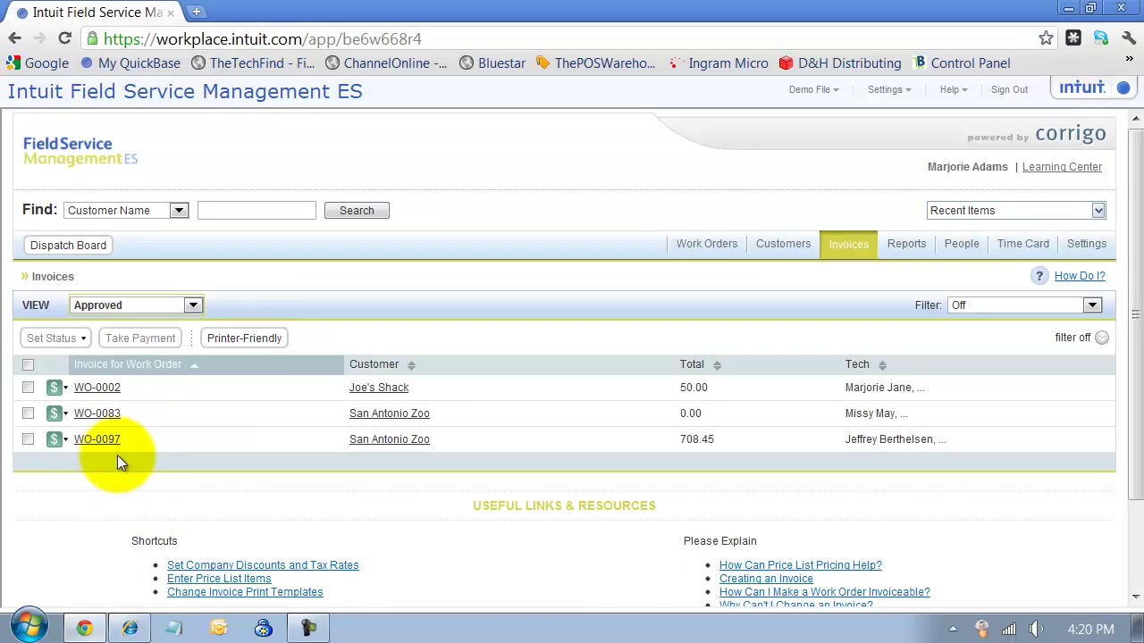
{"action": "left_click", "coordinate": [101, 438]}
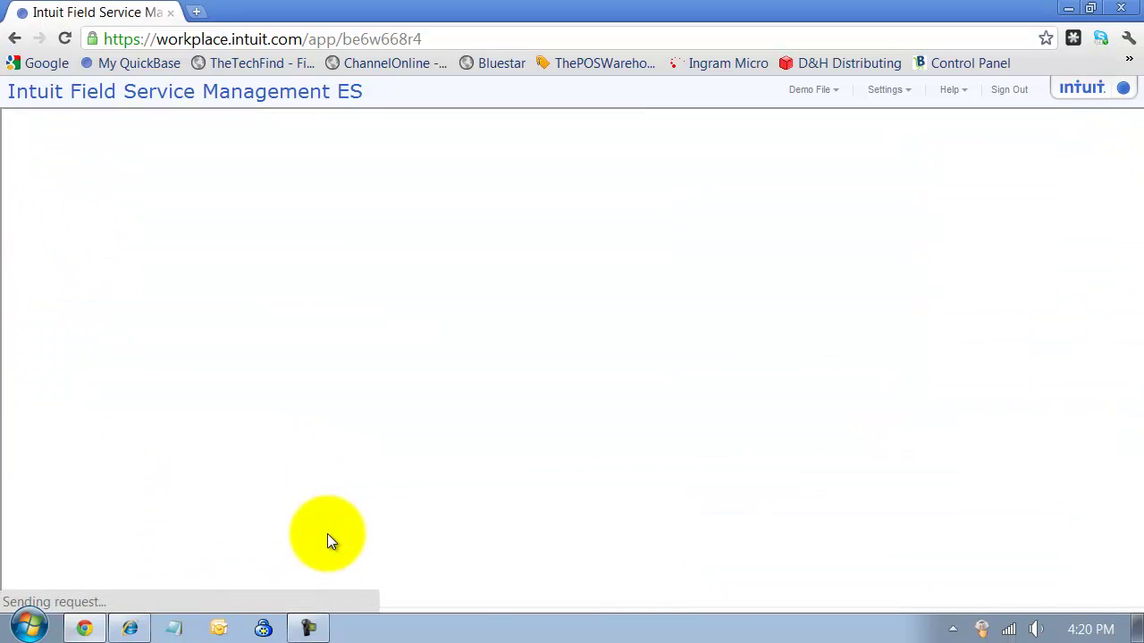
- Record a $708.45 Check payment, entering the payer's name and the check number
{"action": "left_click", "coordinate": [109, 339]}
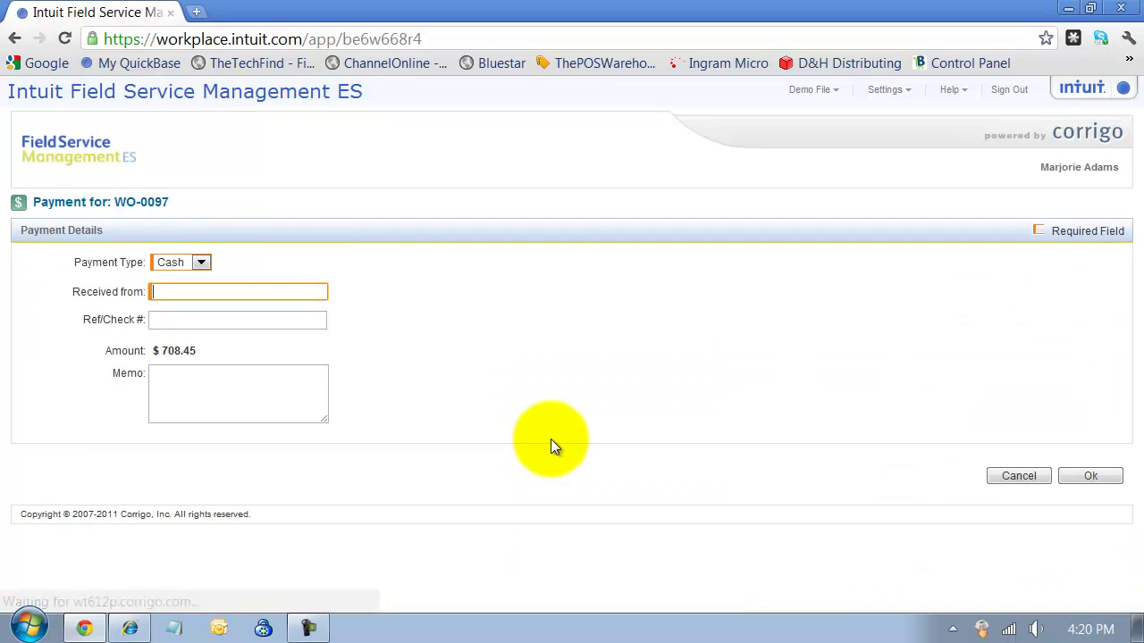
{"action": "left_click", "coordinate": [201, 262]}
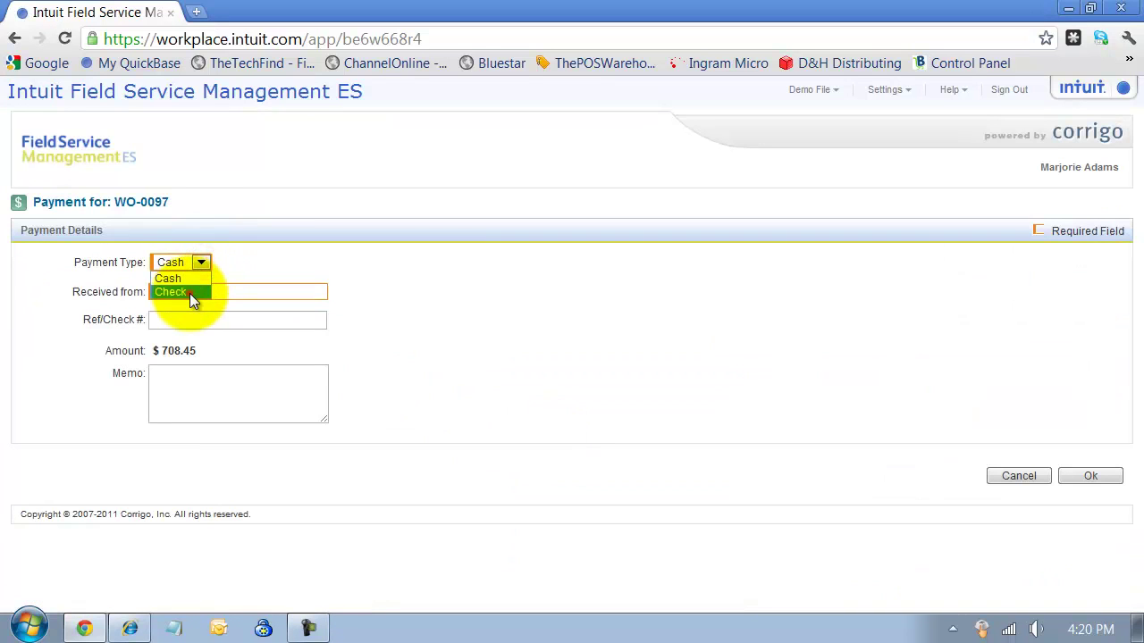
{"action": "left_click", "coordinate": [189, 292]}
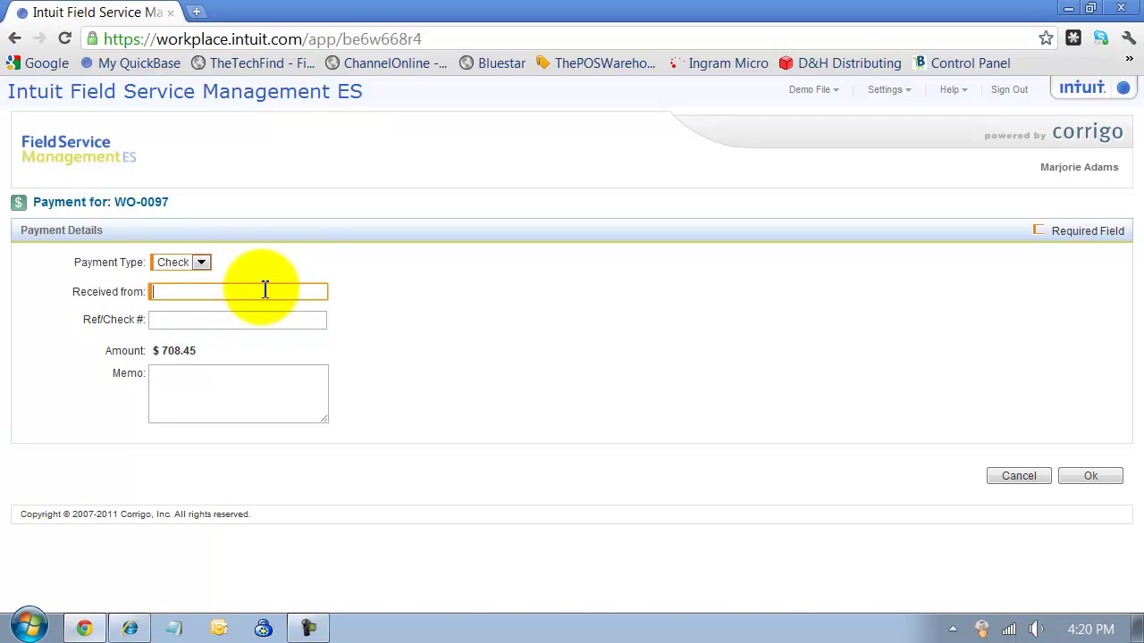
{"action": "type", "text": "Mary Smith"}
{"action": "key", "text": "Tab"}
{"action": "type", "text": "11455"}
{"action": "key", "text": "Tab"}
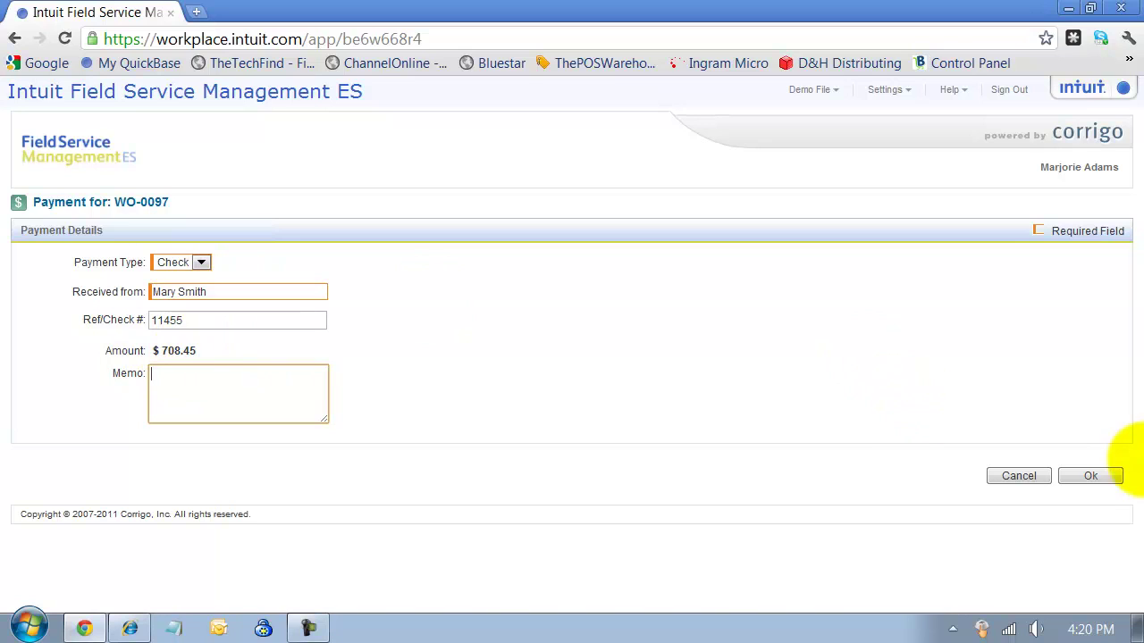
{"action": "left_click", "coordinate": [1108, 478]}
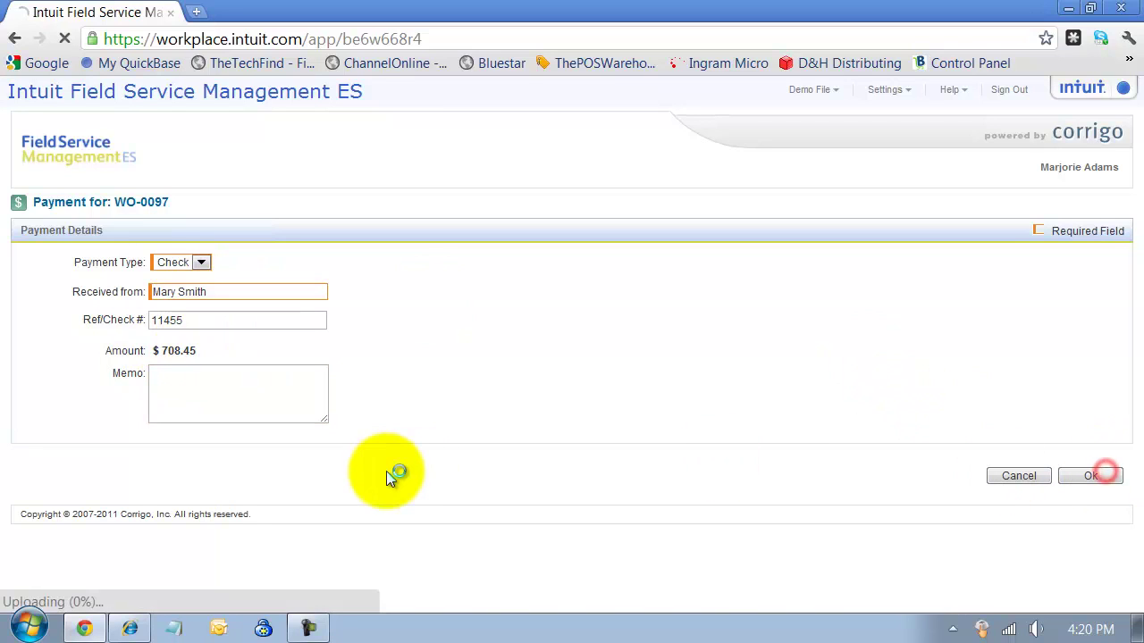